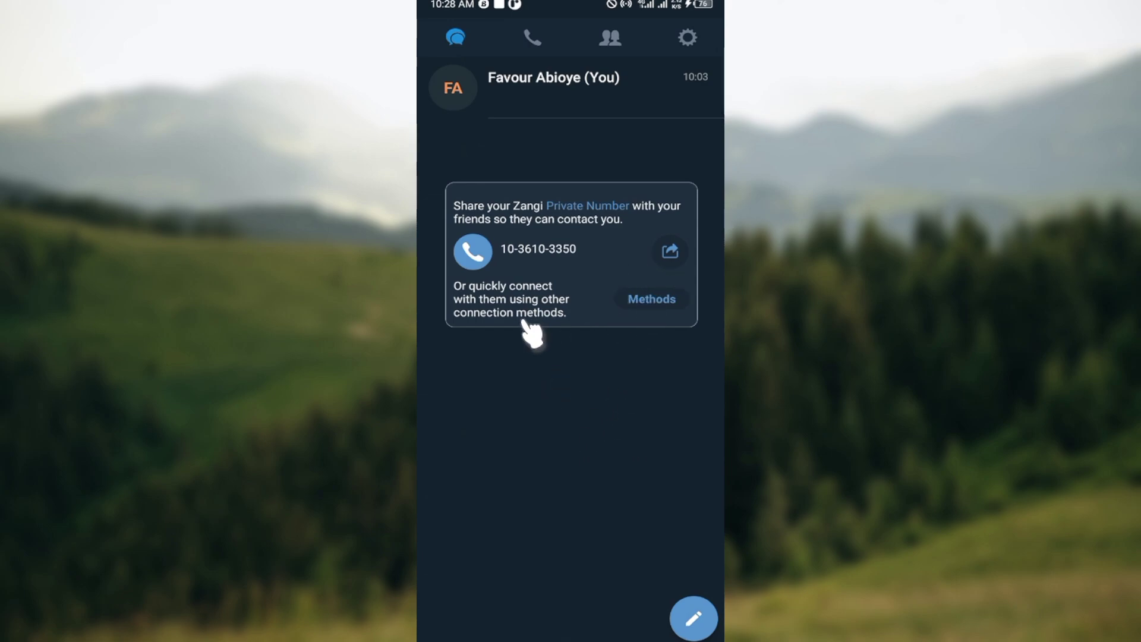
{"action": "scroll", "coordinate": [550, 145], "scroll_direction": "up", "scroll_amount": 2}
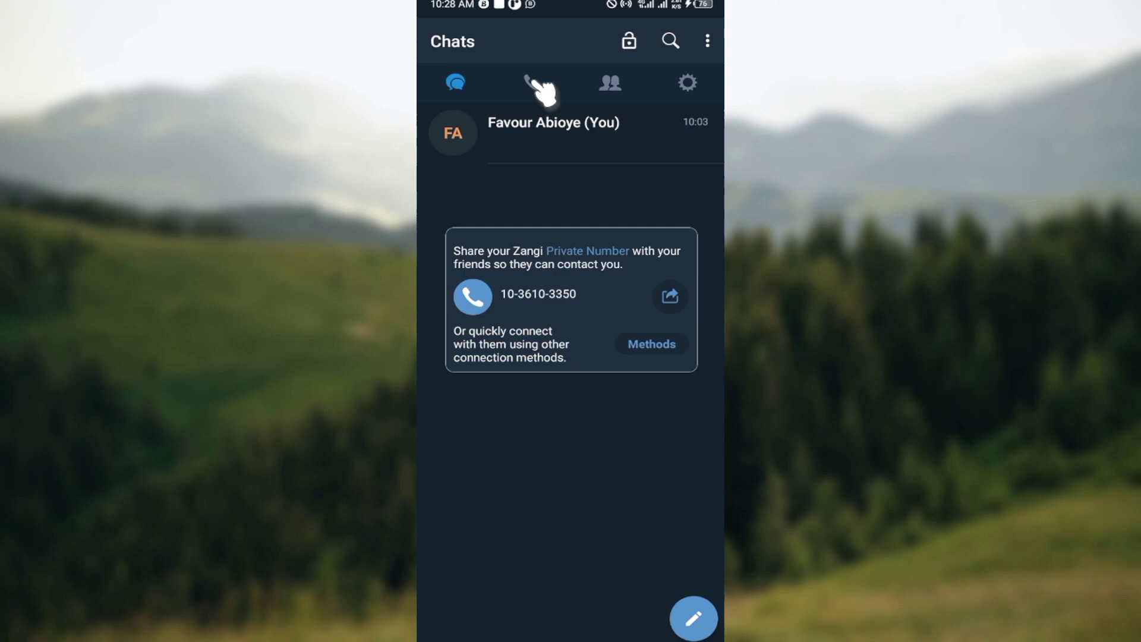
- Browse the Calls, Contacts and Settings tabs and view your private Zangi number details
{"action": "left_click", "coordinate": [535, 88]}
{"action": "left_click", "coordinate": [607, 89]}
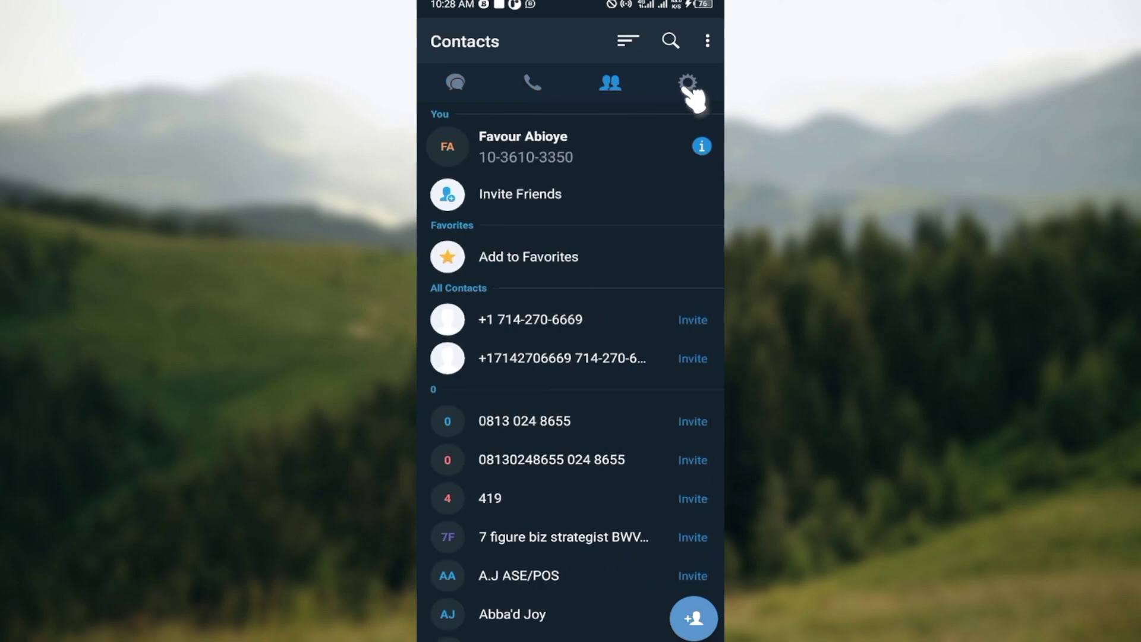
{"action": "left_click", "coordinate": [686, 87]}
{"action": "scroll", "coordinate": [580, 303], "scroll_direction": "up", "scroll_amount": 10}
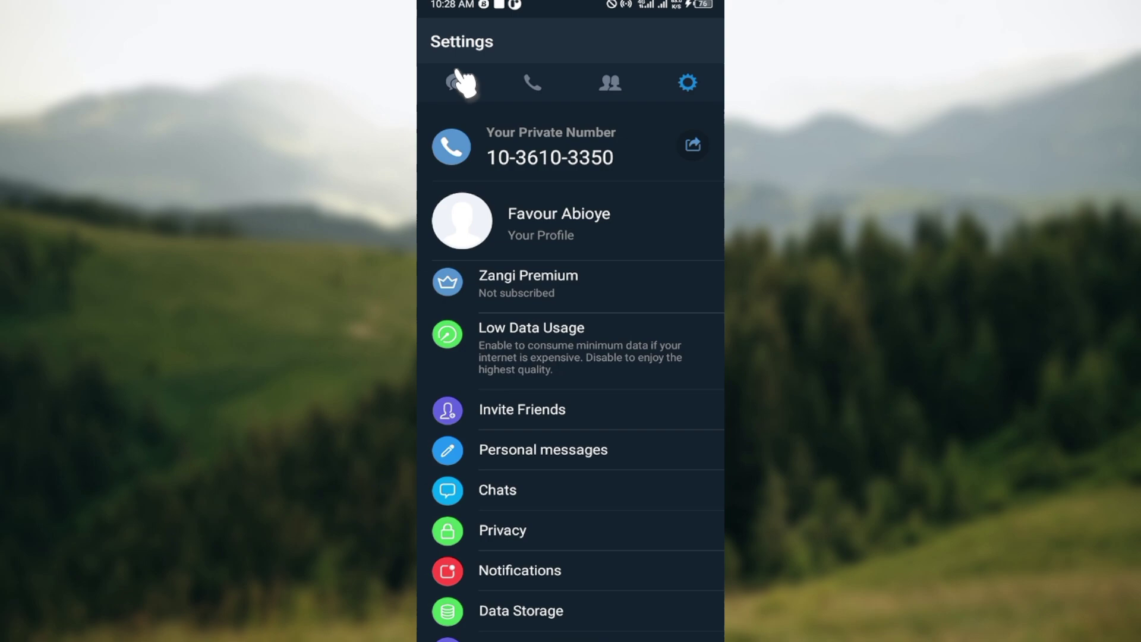
{"action": "left_click", "coordinate": [473, 103]}
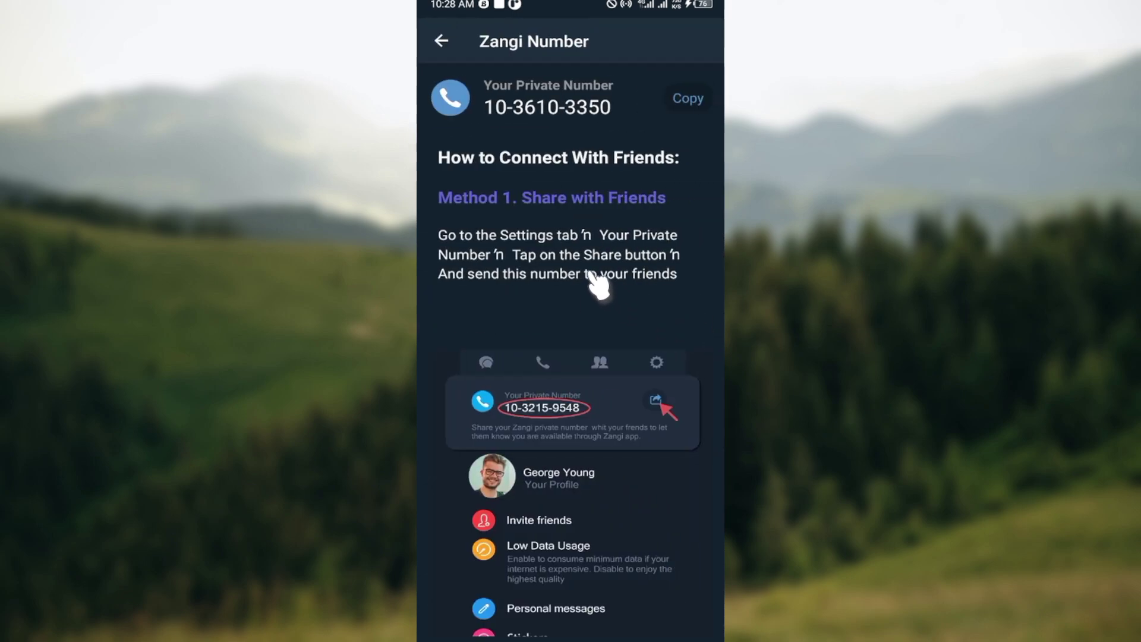
{"action": "left_click", "coordinate": [441, 42]}
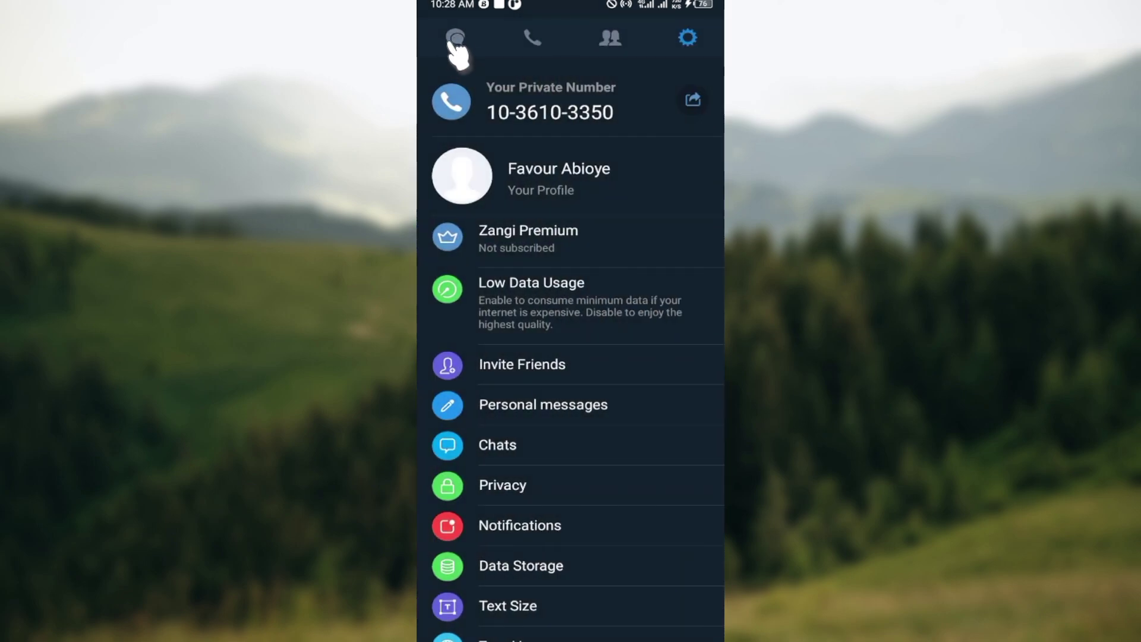
- Return to the Chats list and long-press your own chat to select it
{"action": "left_click", "coordinate": [455, 42]}
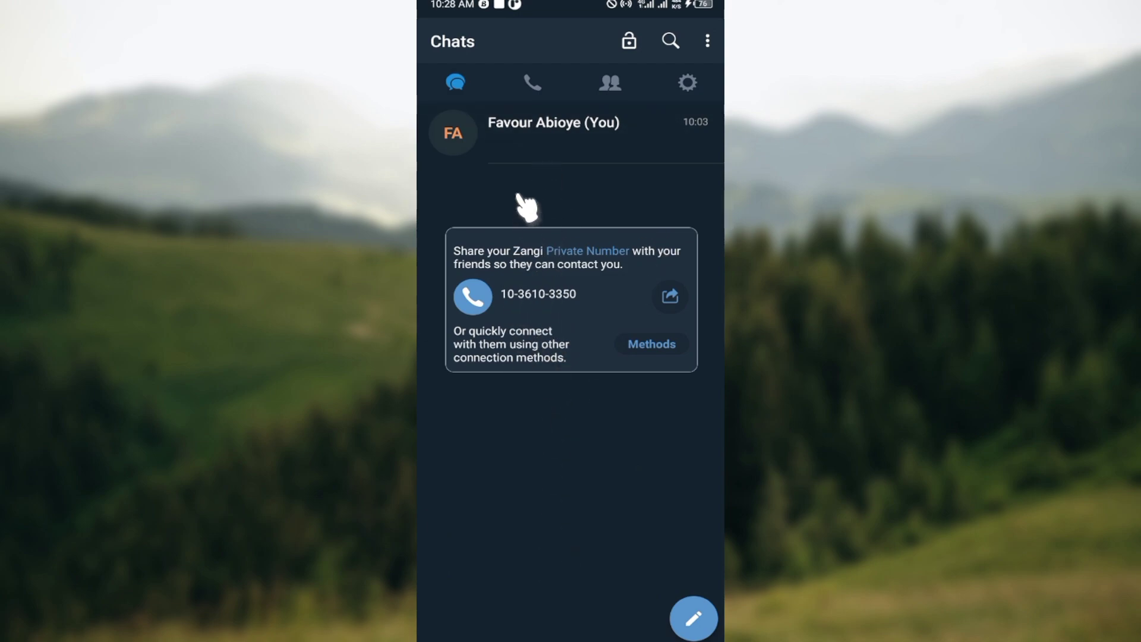
{"action": "left_click", "coordinate": [539, 125]}
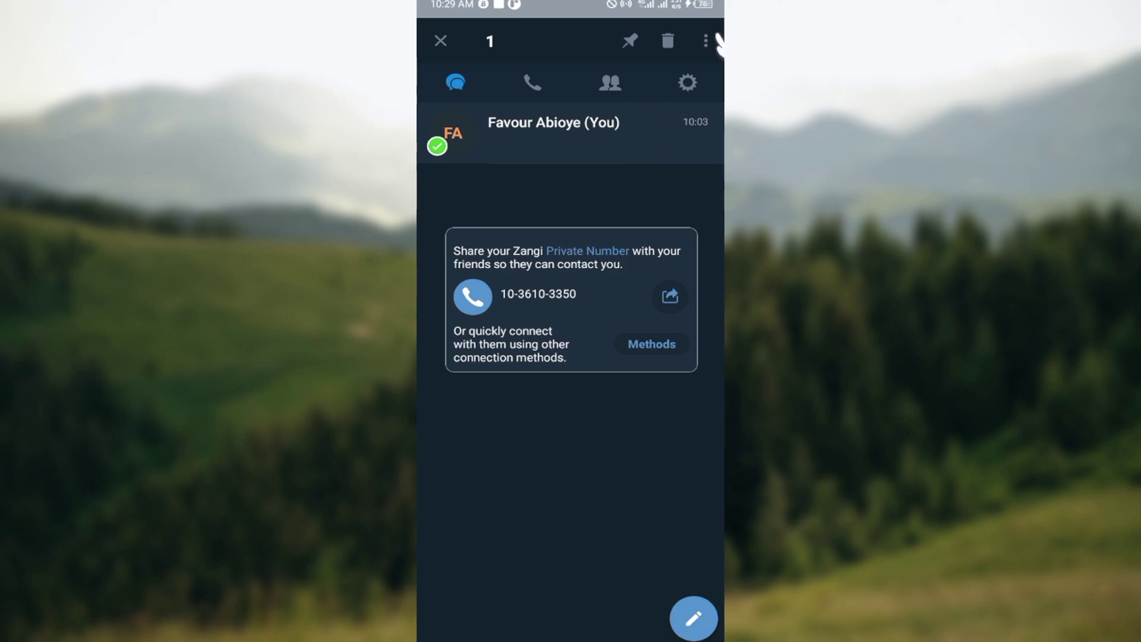
- Open and dismiss the selected chat's overflow menu, then cancel the selection with X
{"action": "left_click", "coordinate": [704, 41]}
{"action": "left_click", "coordinate": [683, 43]}
{"action": "left_click", "coordinate": [441, 40]}
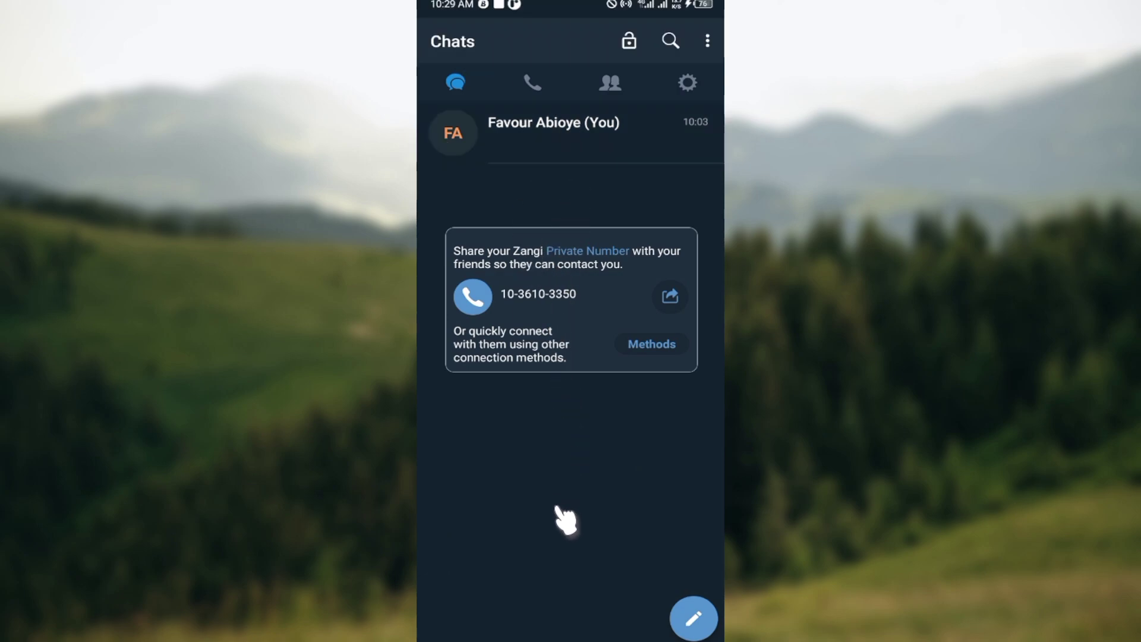